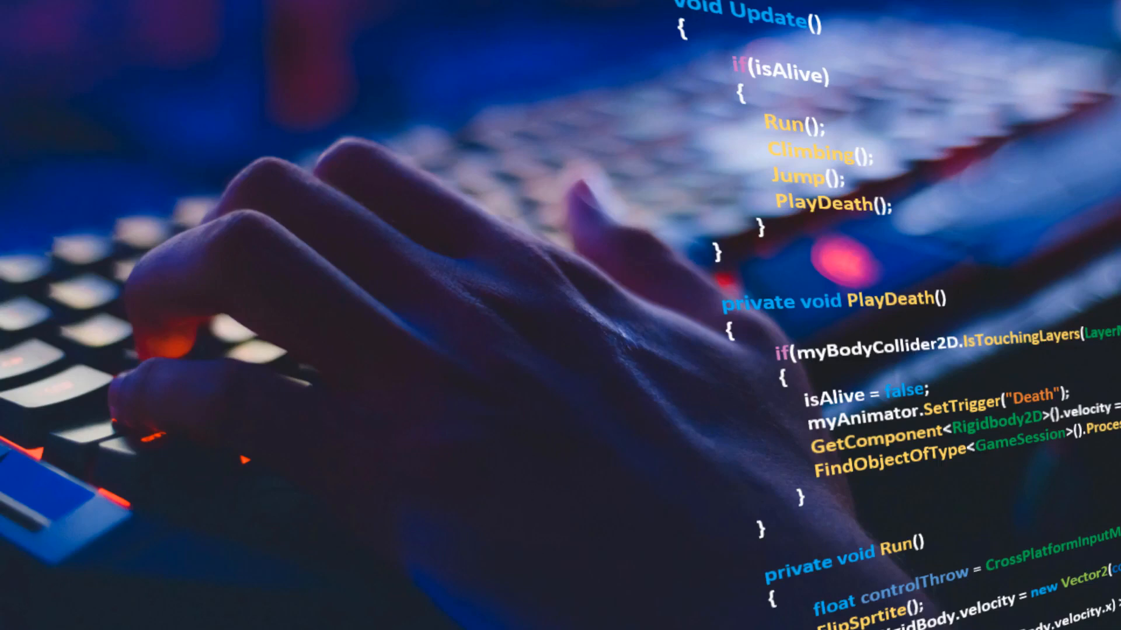
Step: Open the Download - Unity page from the 'download unity' search results
mouse_move(341, 627)
click(263, 575)
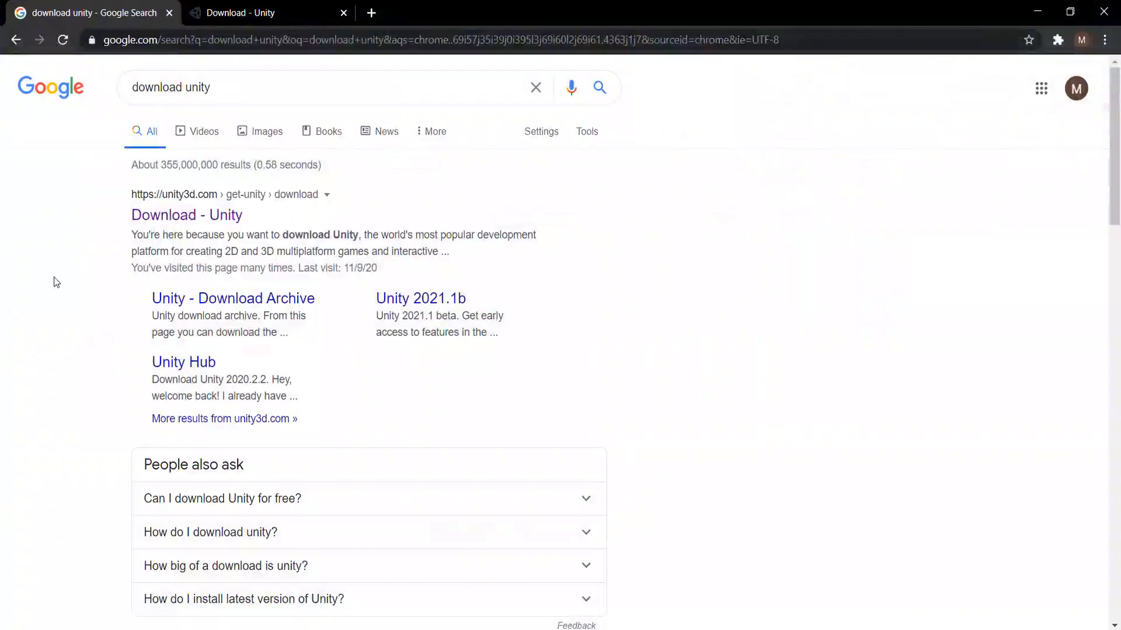
drag(239, 86, 110, 90)
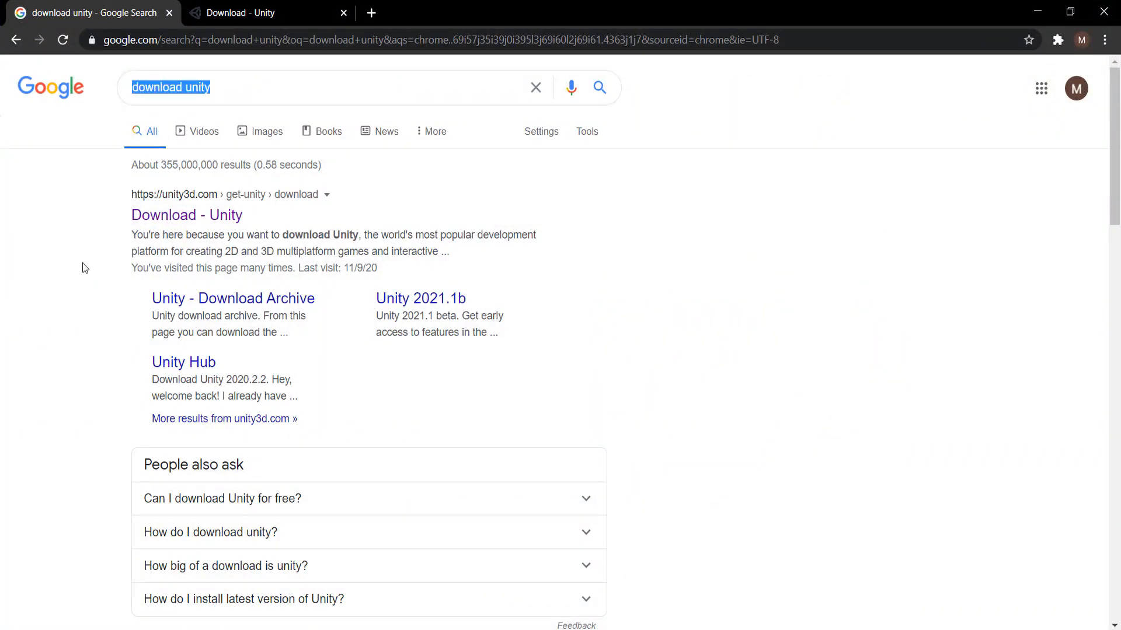
click(48, 333)
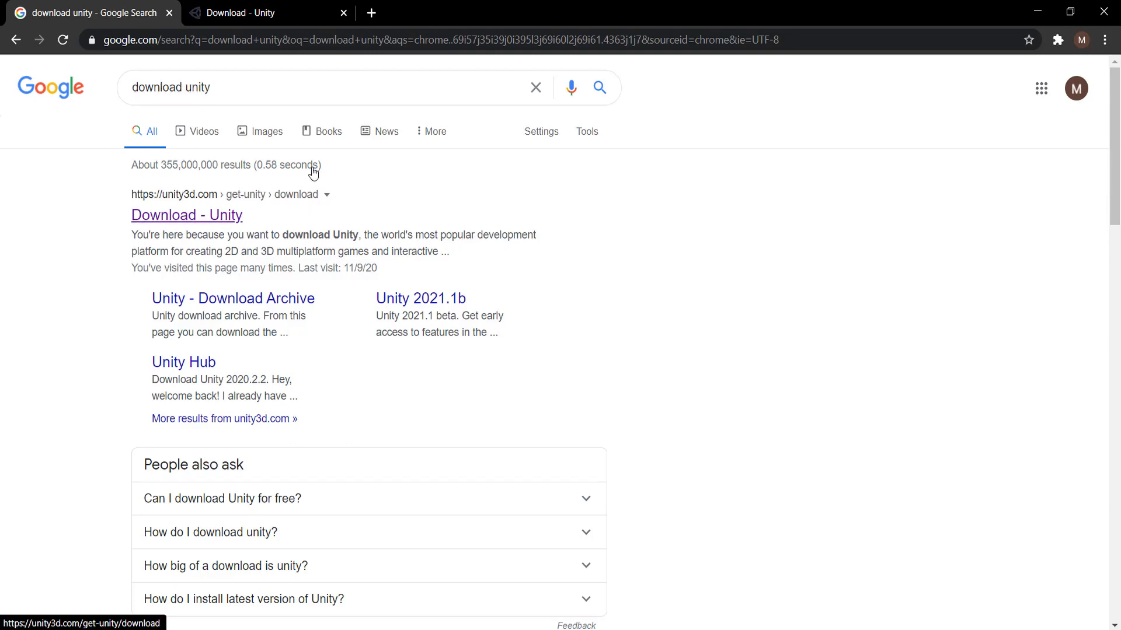
scroll(311, 304, down, 1)
scroll(311, 309, up, 1)
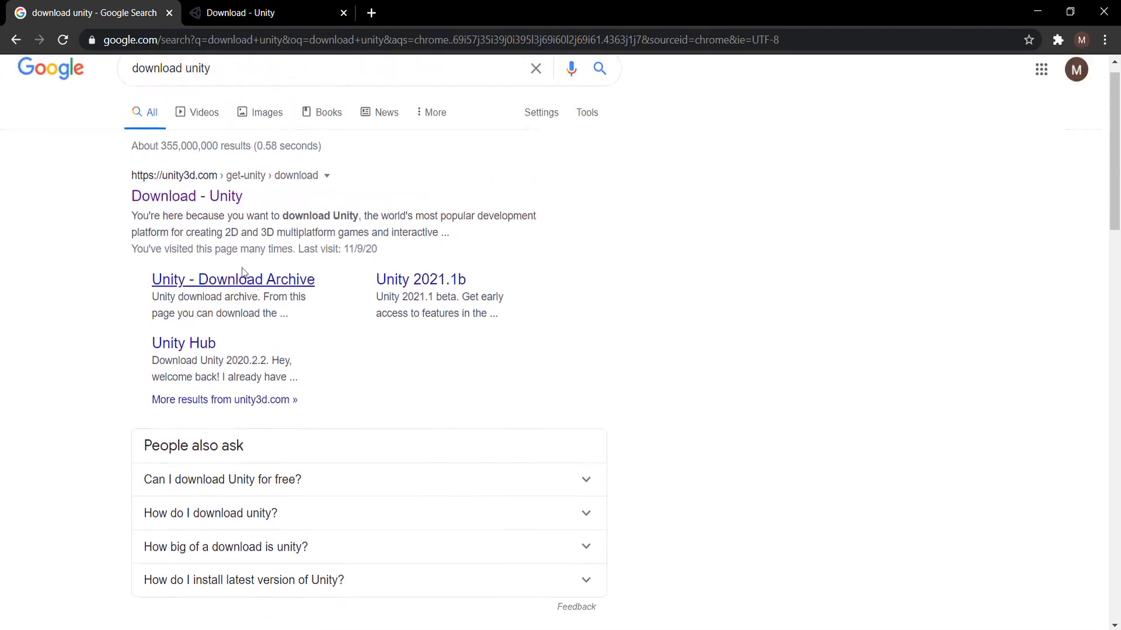
drag(122, 178, 243, 188)
click(373, 176)
click(176, 204)
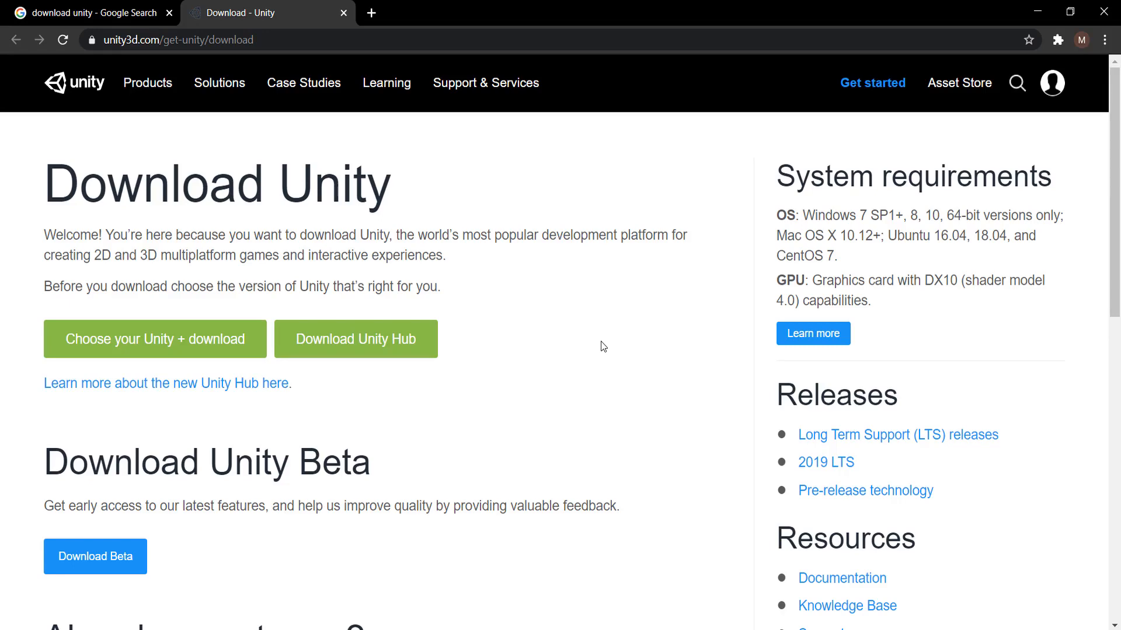
Step: Scroll through the Unity download page's options
scroll(603, 346, down, 3)
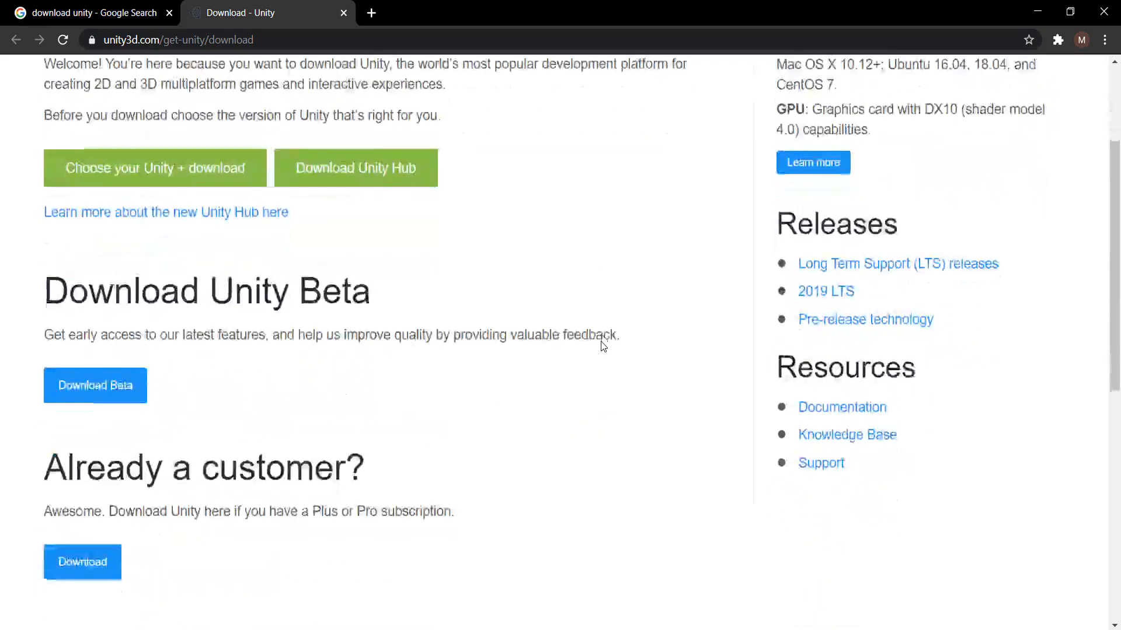
scroll(603, 346, up, 2)
scroll(601, 347, up, 1)
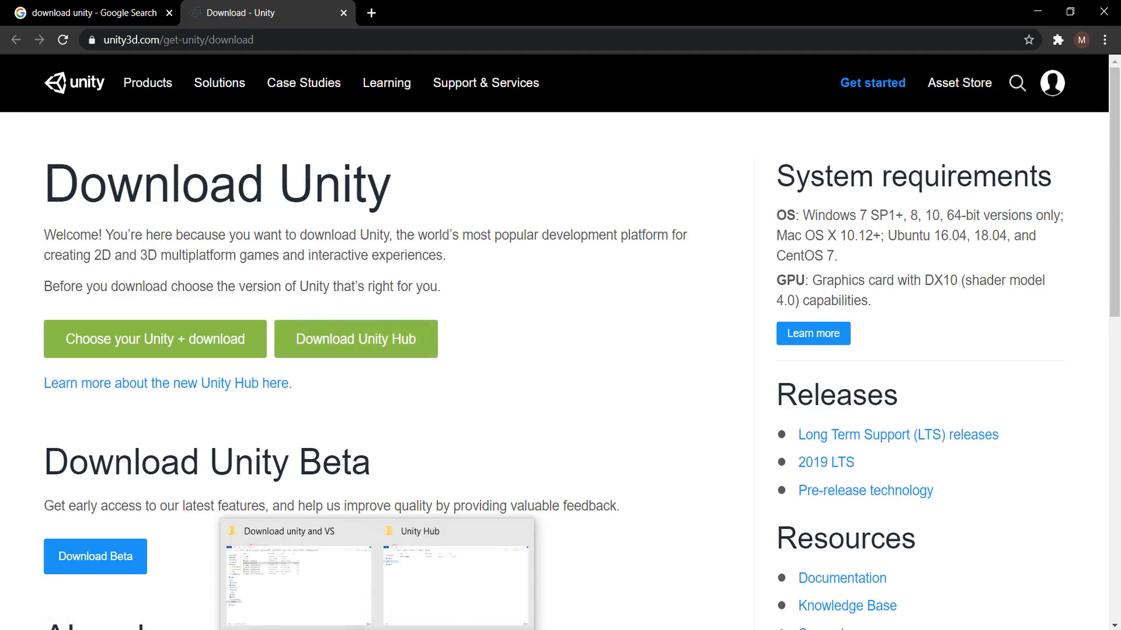
Step: Launch the UnityHubSetup installer from the Downloads folder, accept the licence, then cancel at the install location
click(440, 590)
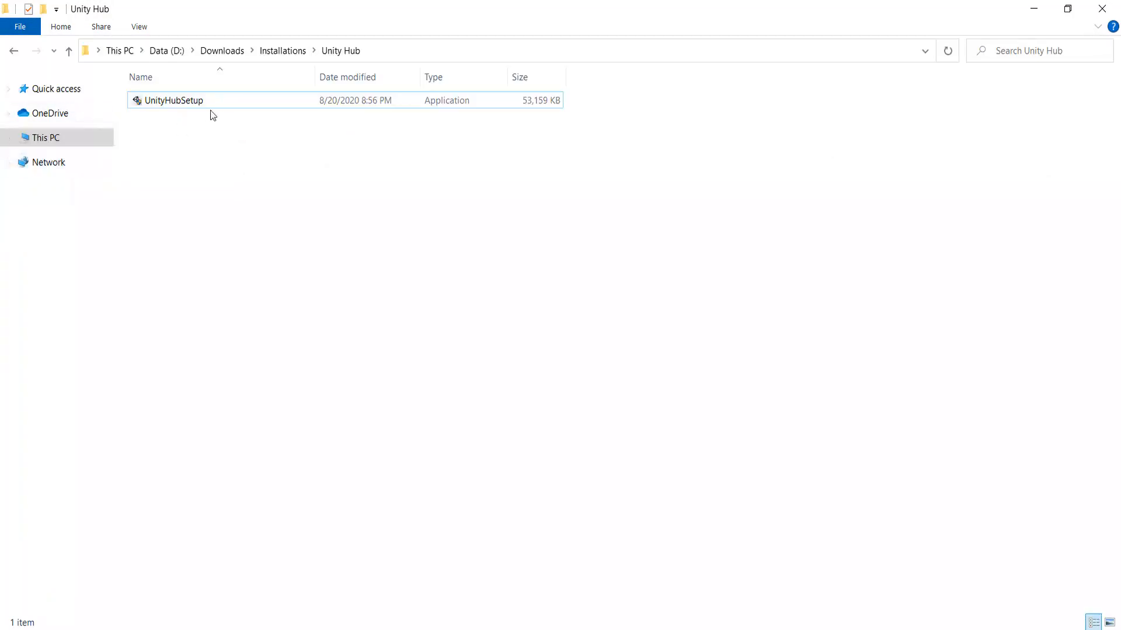
double_click(188, 104)
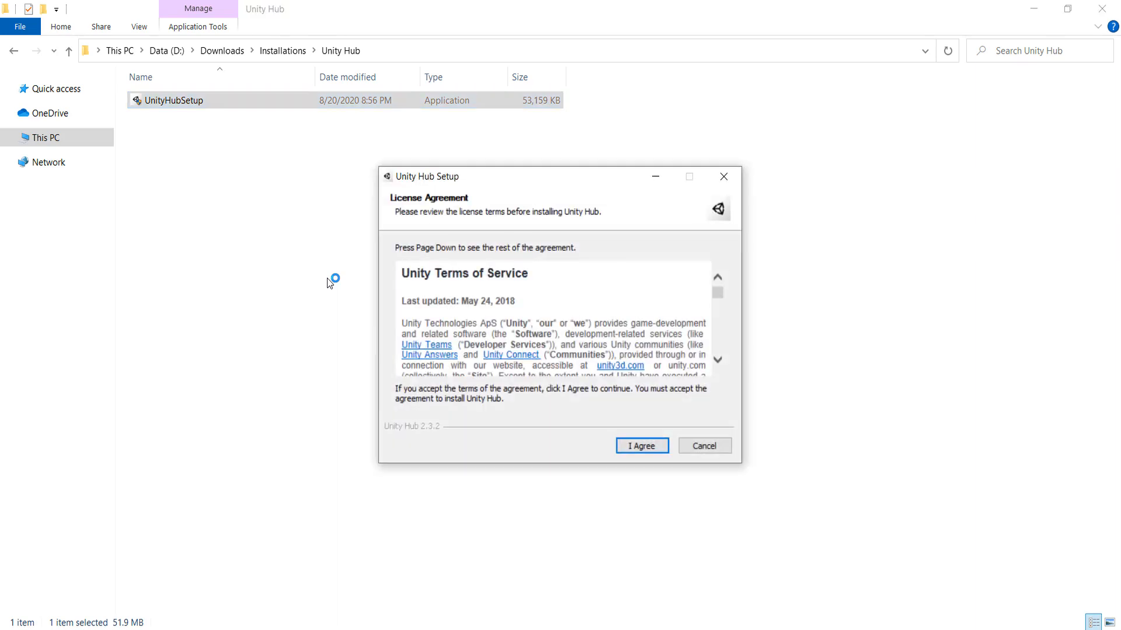
key(Return)
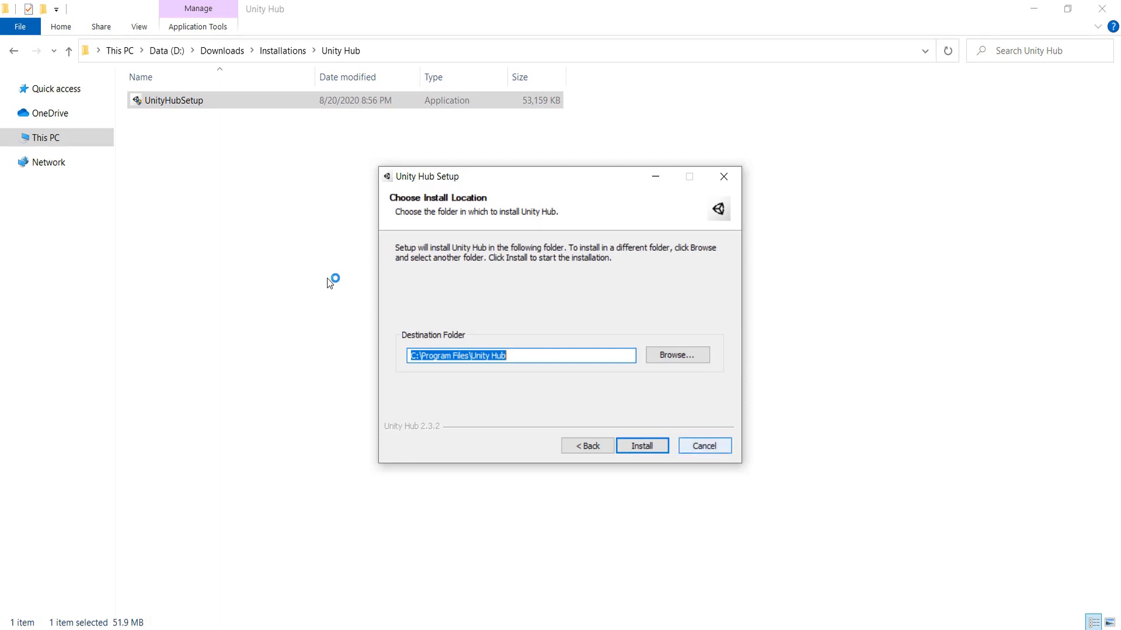
click(704, 446)
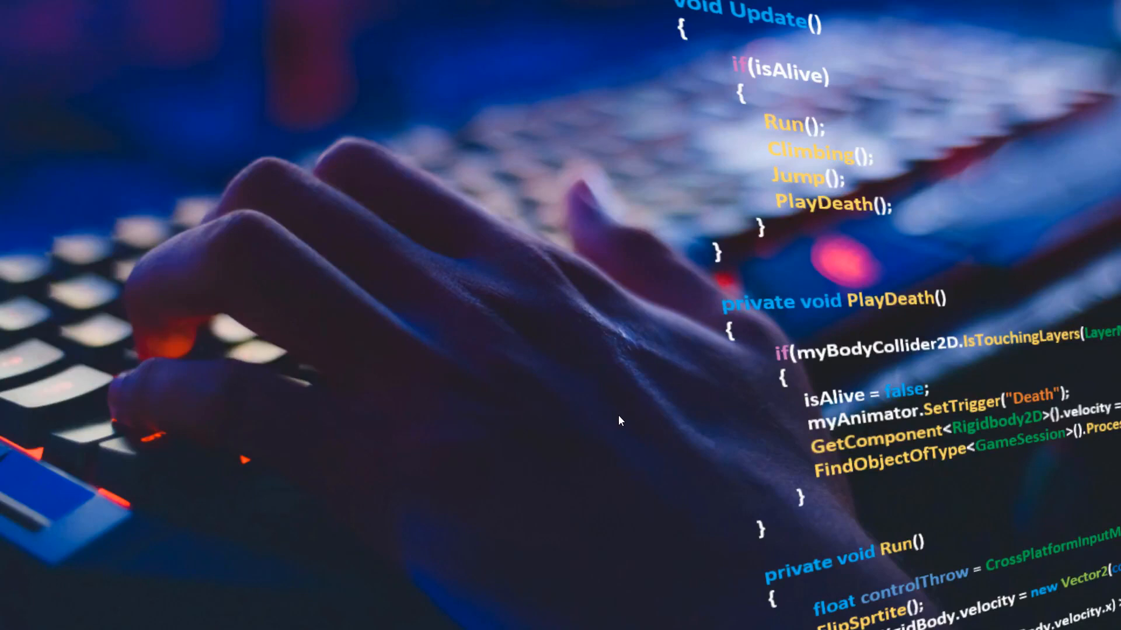
Step: Open Unity Hub and check the signed-in account menu
click(453, 627)
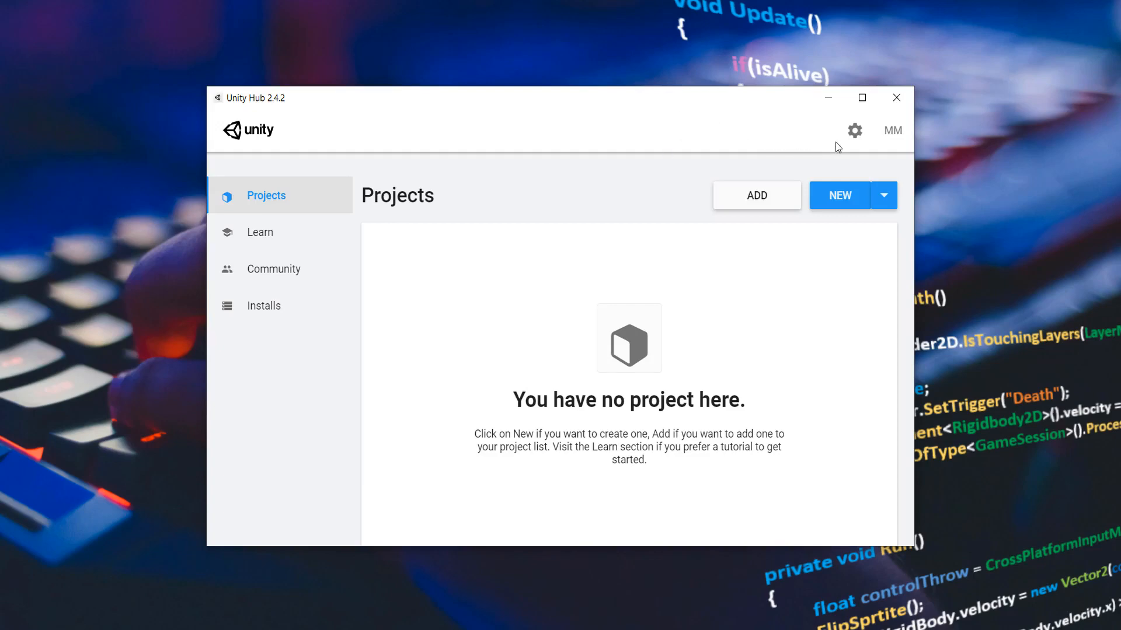
click(893, 132)
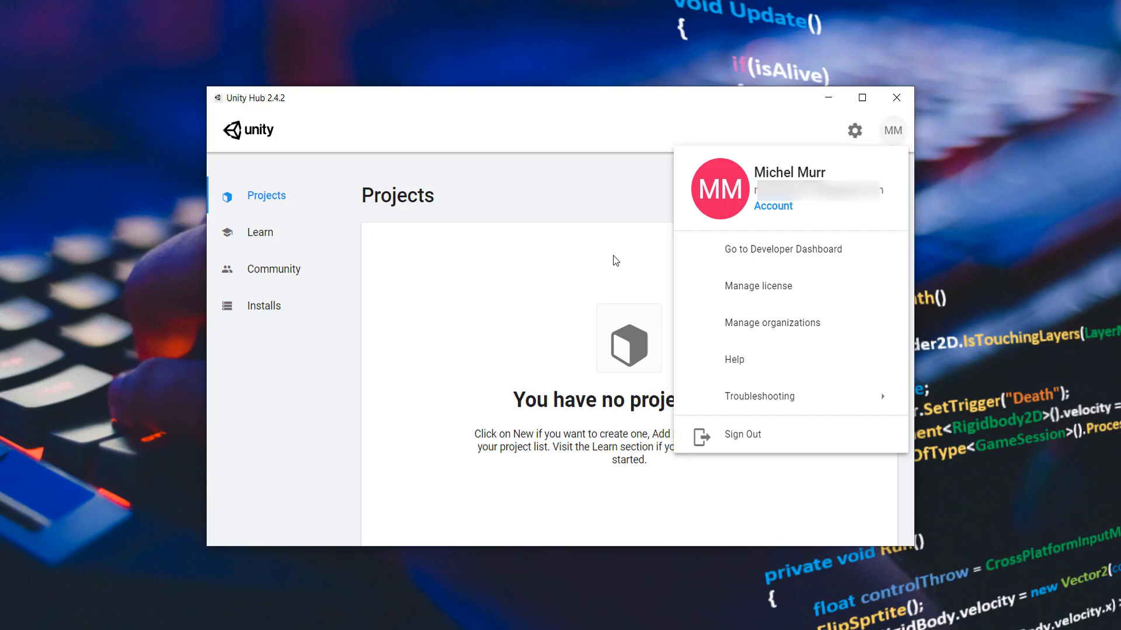
click(625, 143)
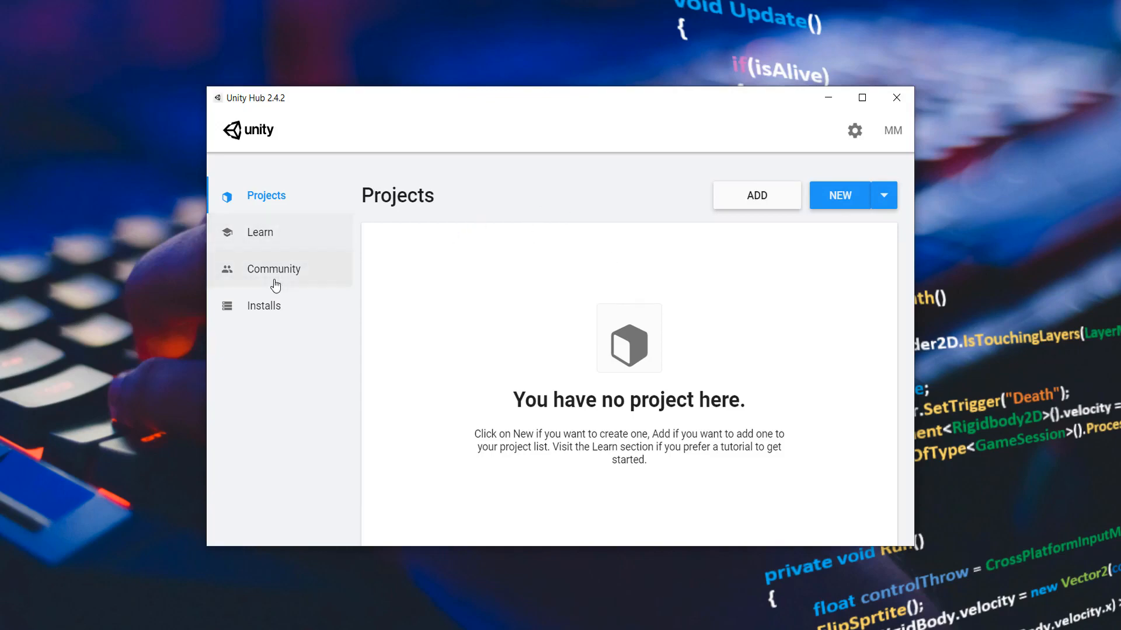
Step: Start adding a Unity version from Installs, choosing Unity 2020.2.2f1 and continuing to module selection
click(272, 313)
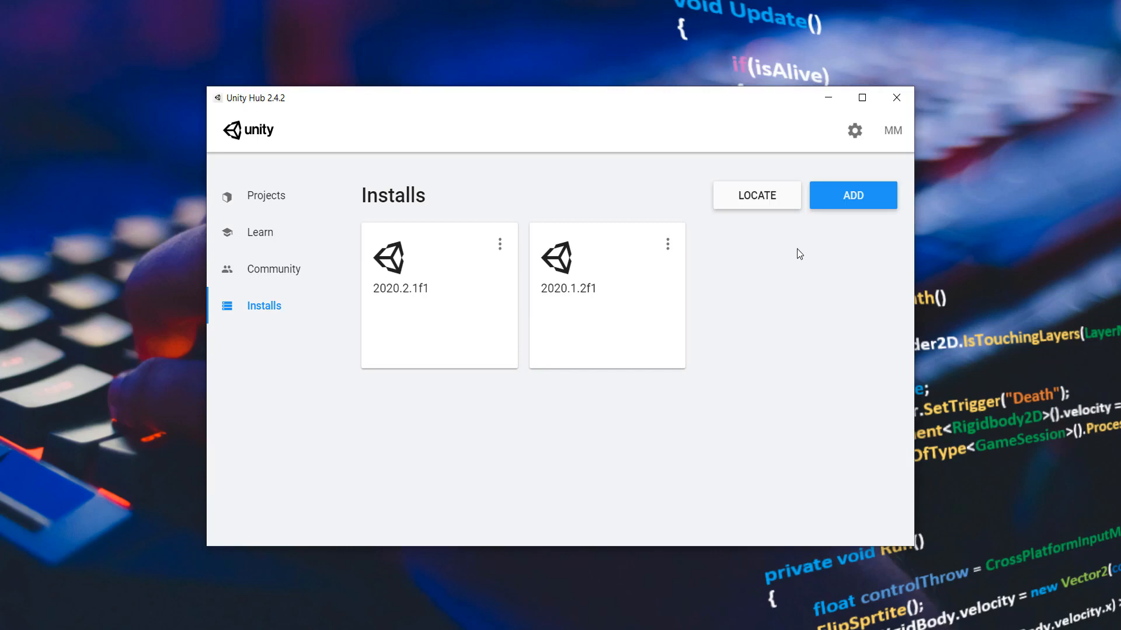
click(854, 202)
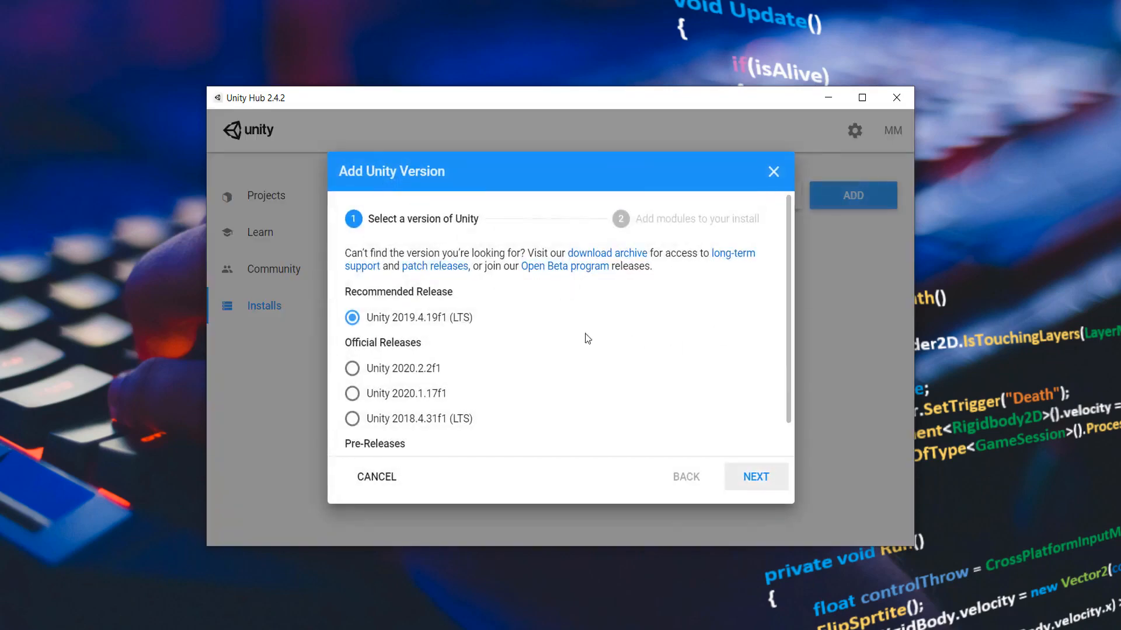
scroll(500, 310, down, 1)
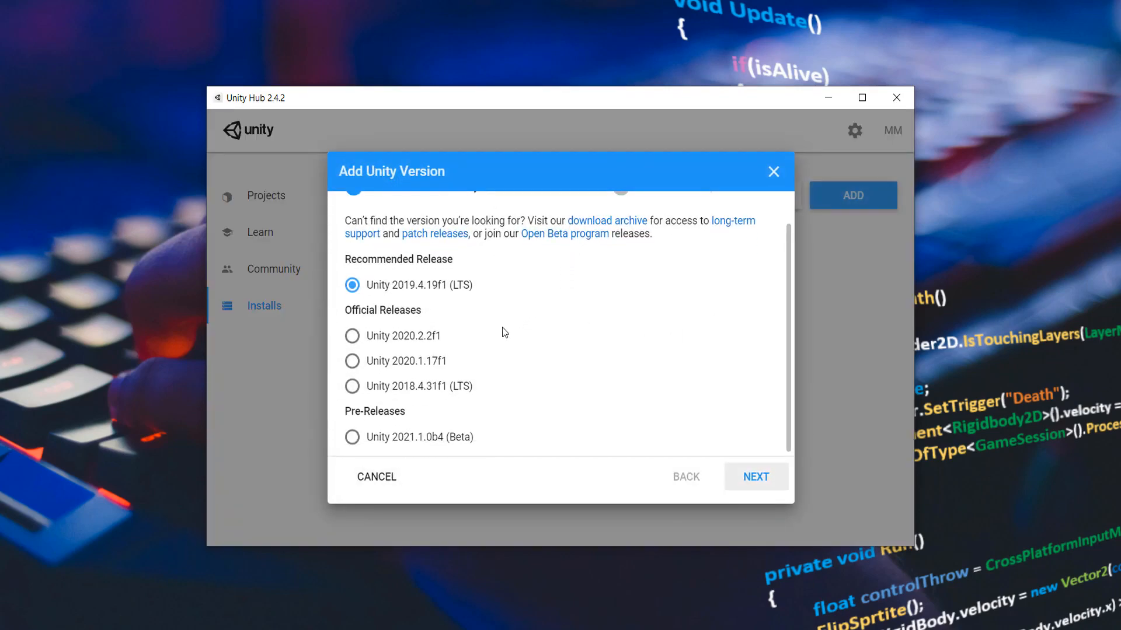
scroll(505, 332, up, 1)
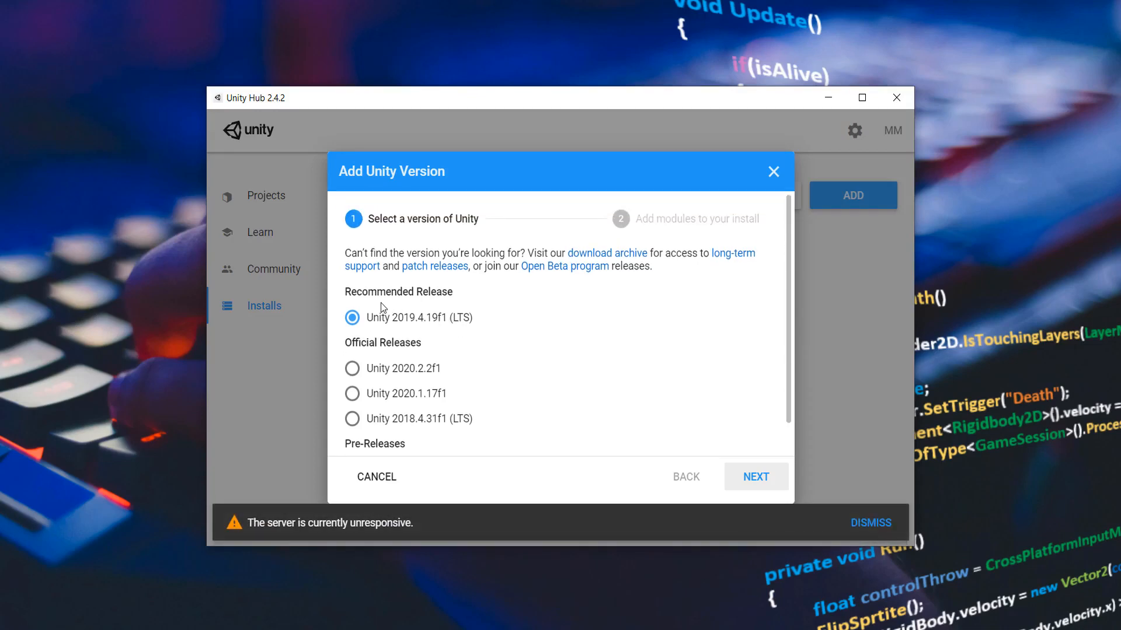
scroll(444, 336, down, 1)
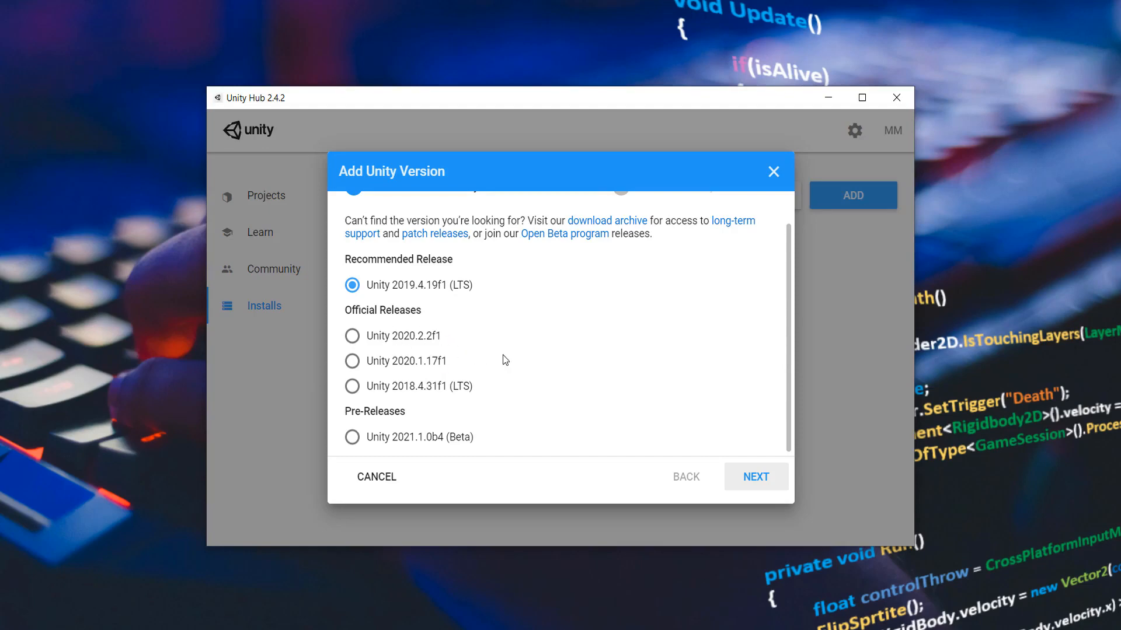
click(352, 337)
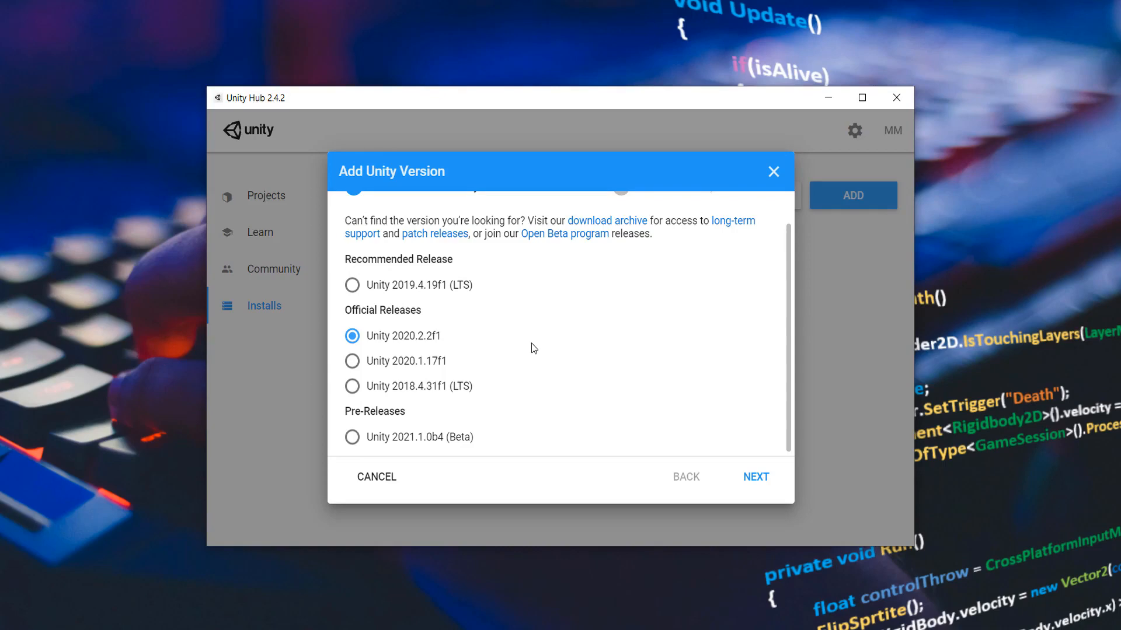
scroll(560, 348, up, 1)
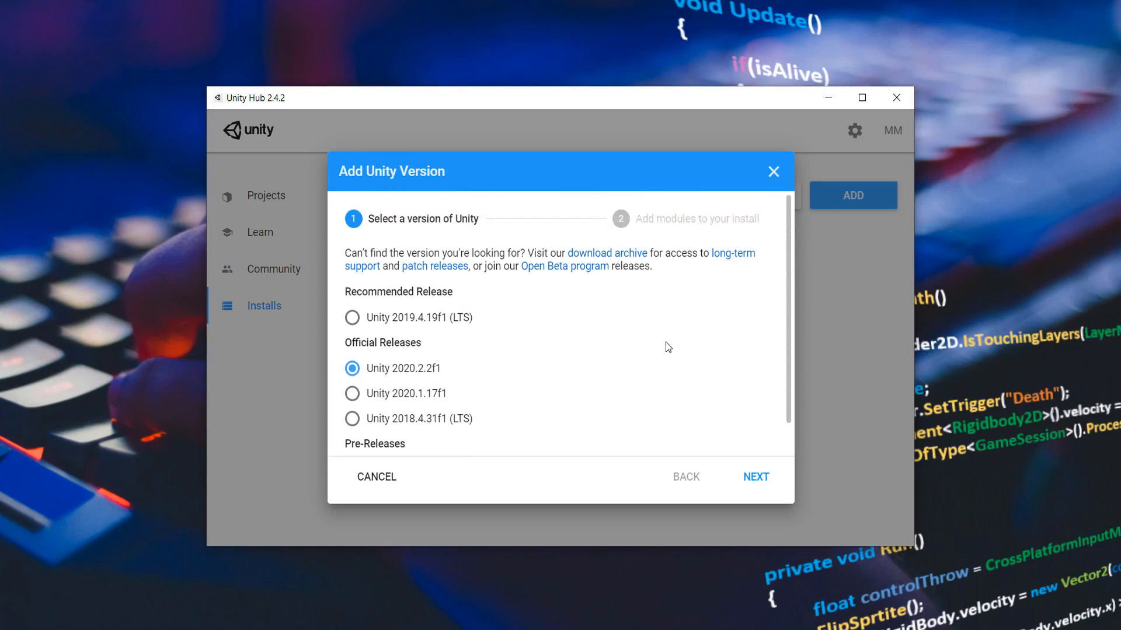
click(756, 474)
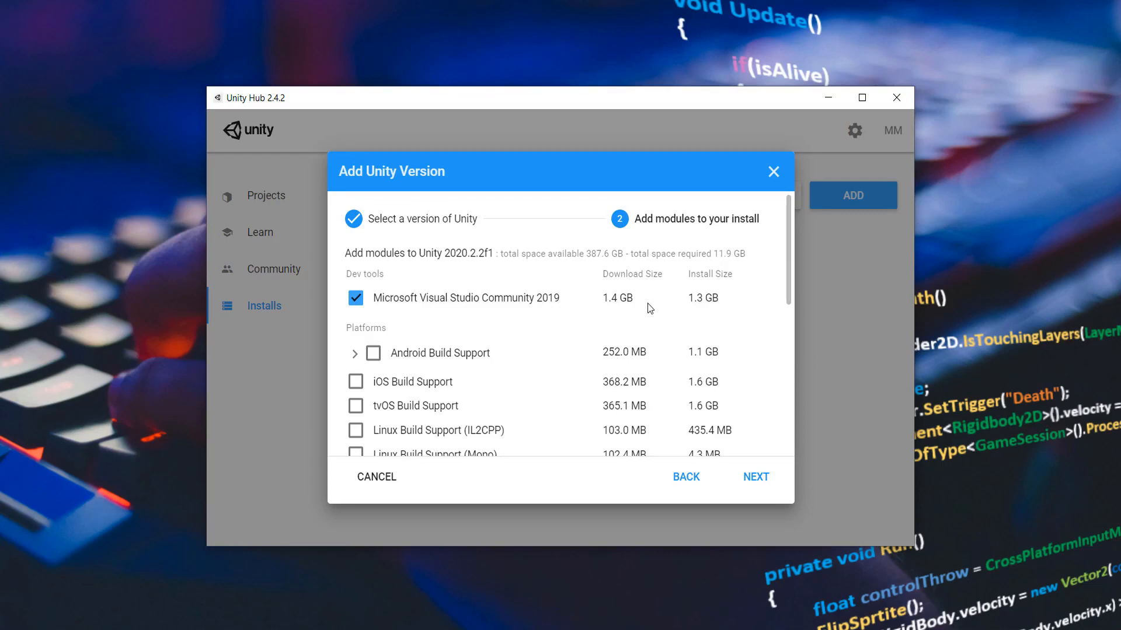
Step: Tick and then untick Android Build Support, collapsing its sub-modules
scroll(400, 349, down, 1)
scroll(401, 349, down, 2)
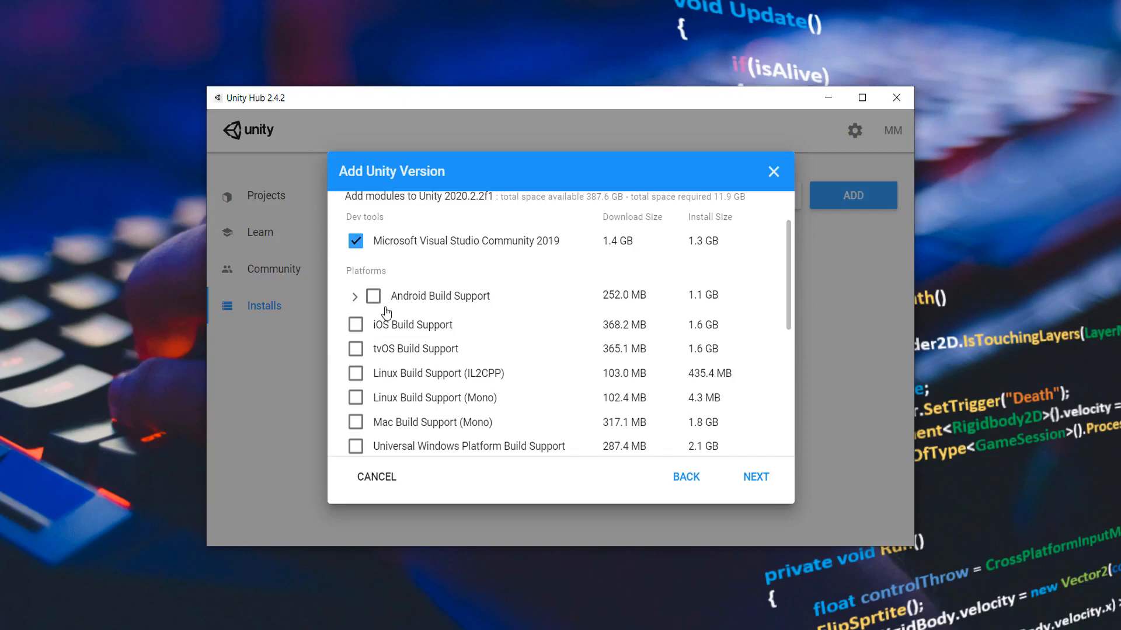
click(375, 298)
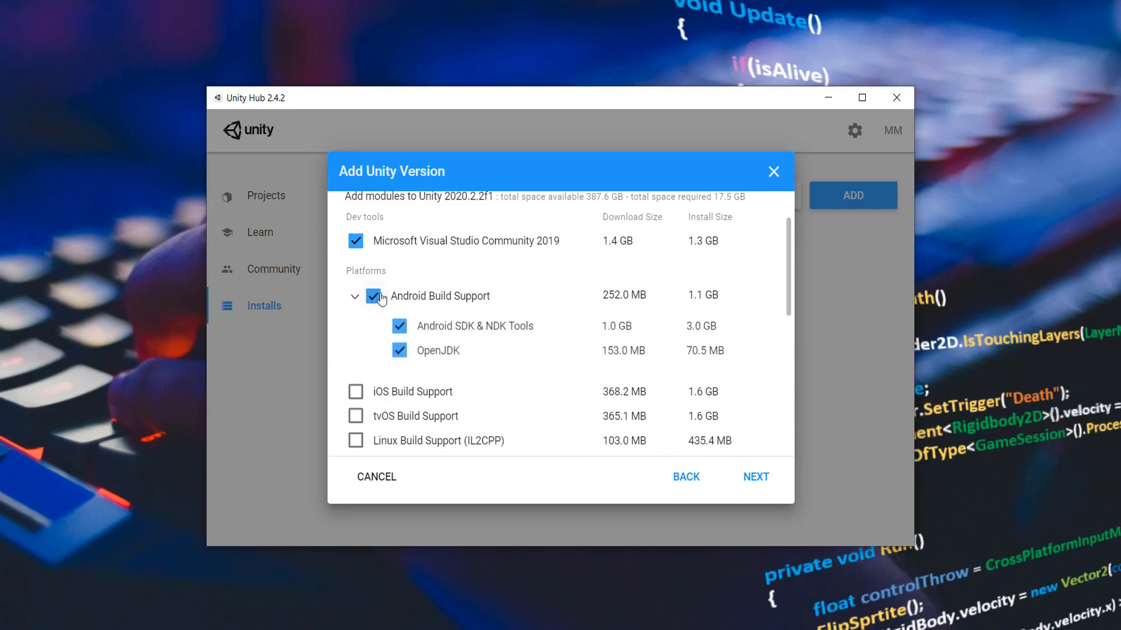
click(373, 302)
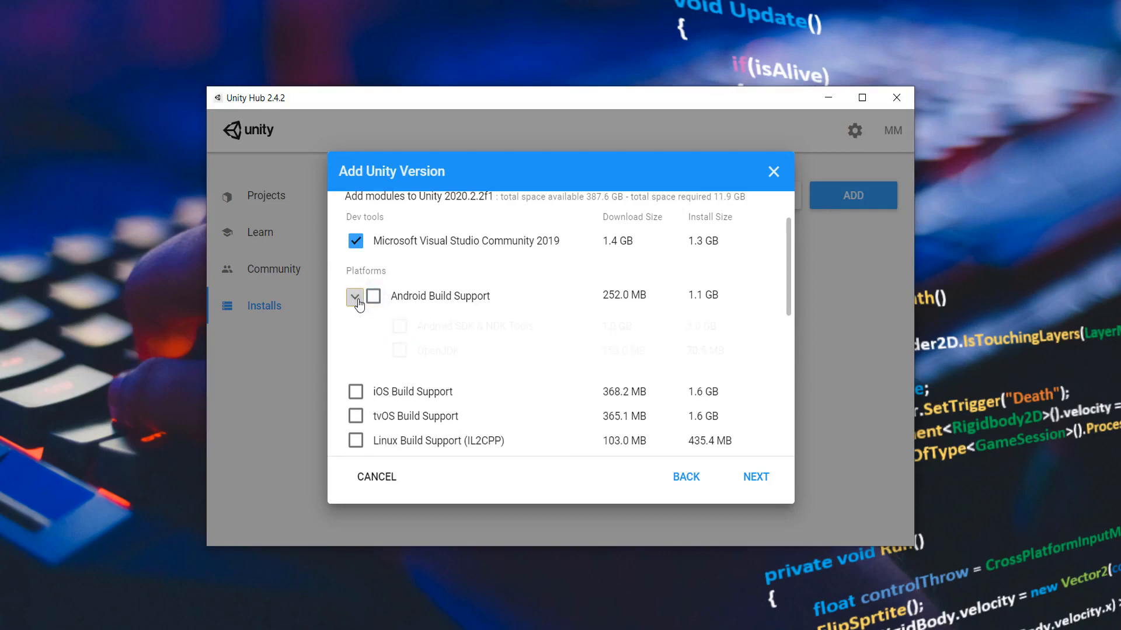
click(355, 296)
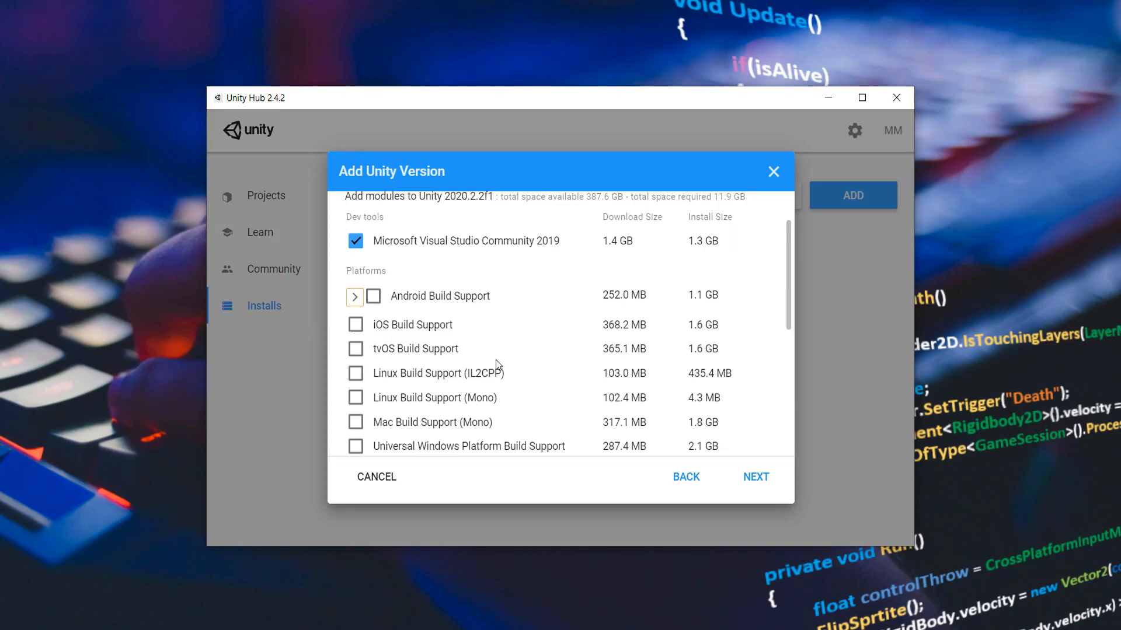
Step: Review the platform, documentation and language pack modules, then go back and close the Add Unity Version dialog
scroll(502, 371, down, 1)
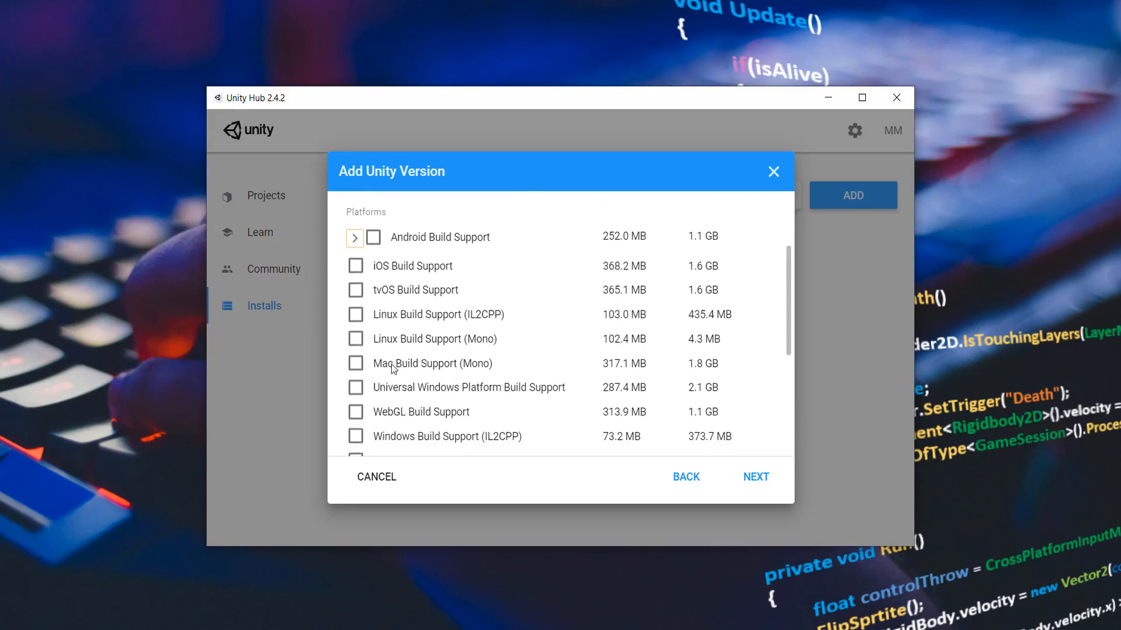
scroll(393, 368, down, 1)
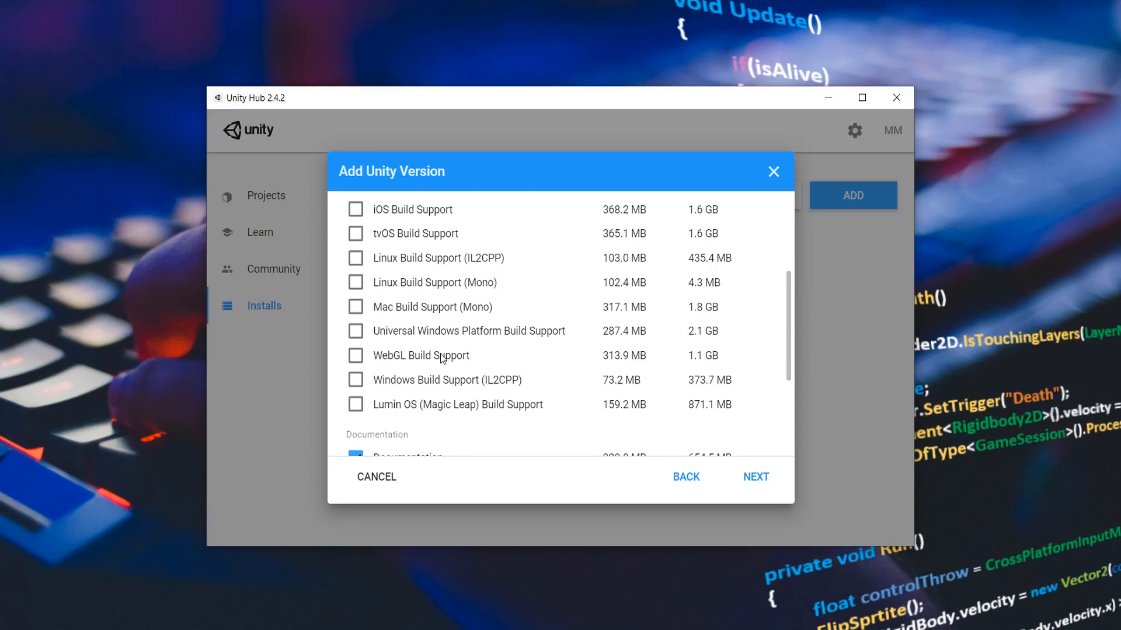
scroll(458, 350, down, 1)
scroll(461, 353, up, 2)
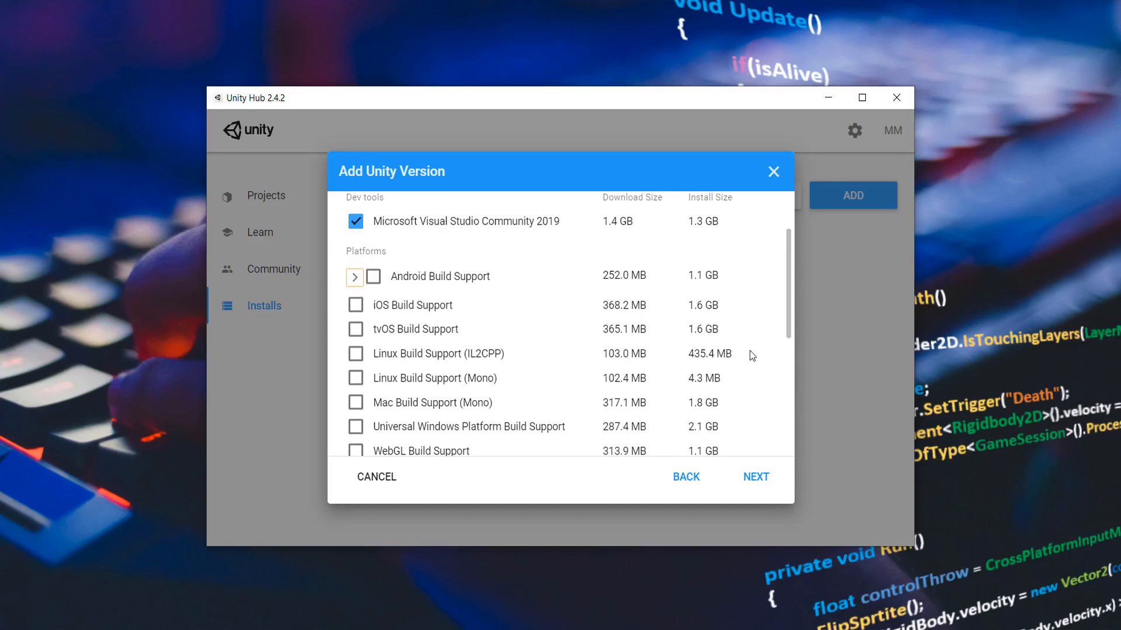
scroll(749, 353, down, 5)
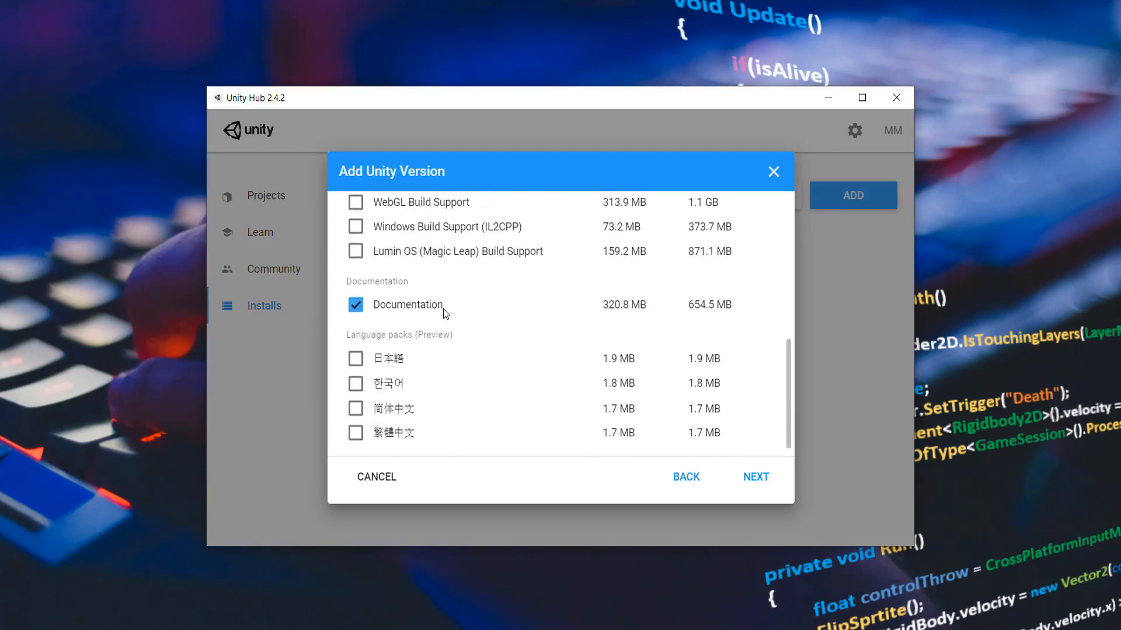
scroll(460, 311, down, 1)
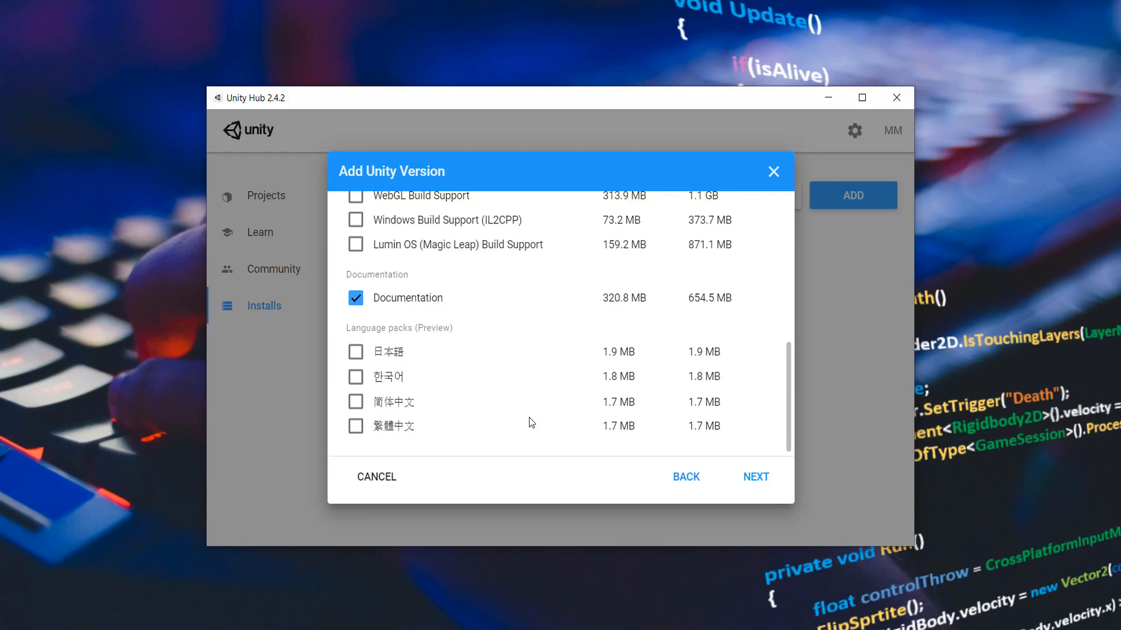
scroll(529, 418, up, 6)
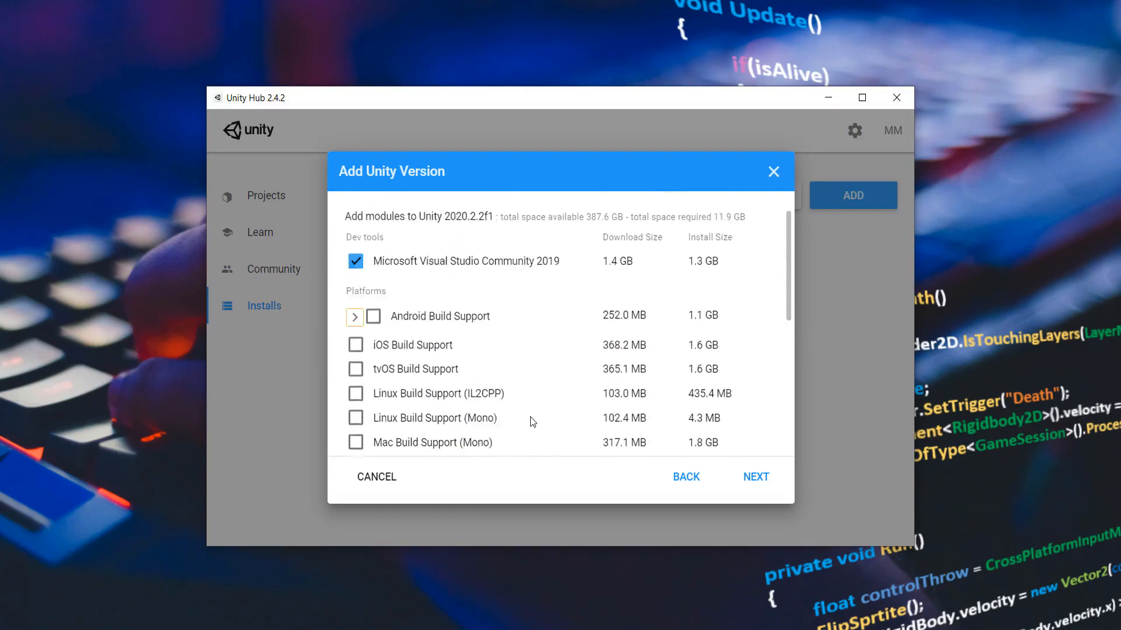
scroll(532, 421, up, 1)
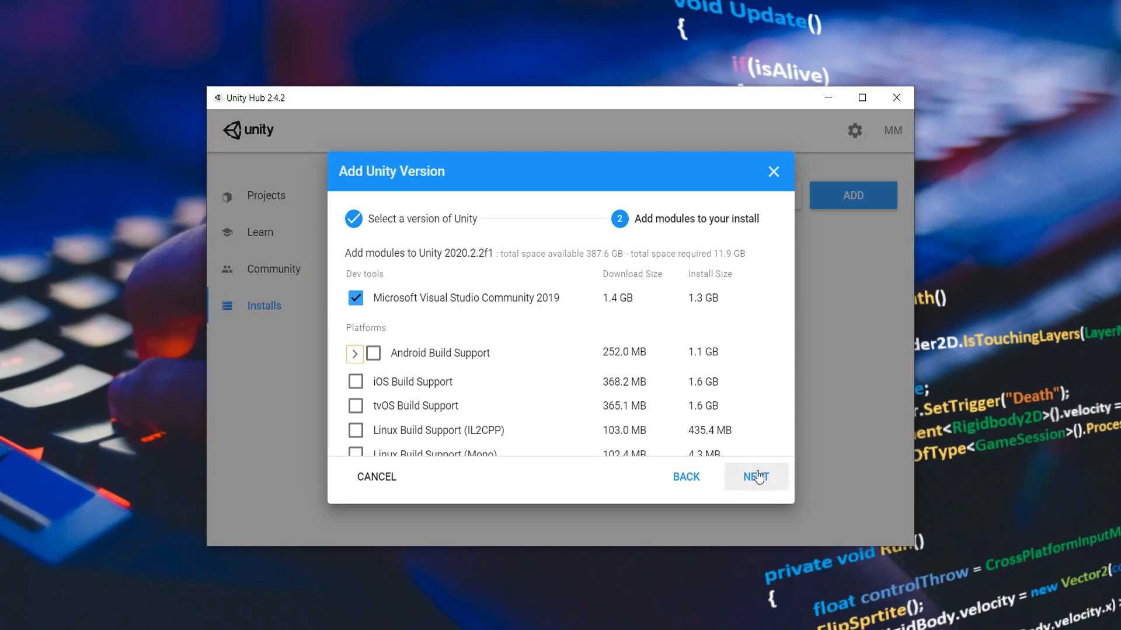
click(695, 476)
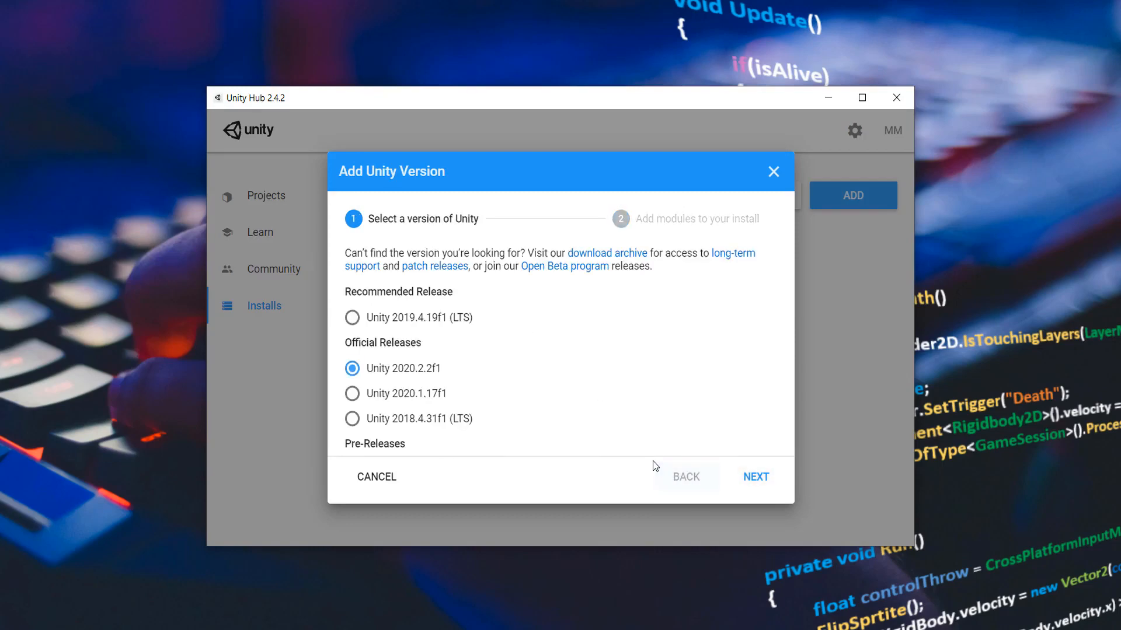
click(773, 171)
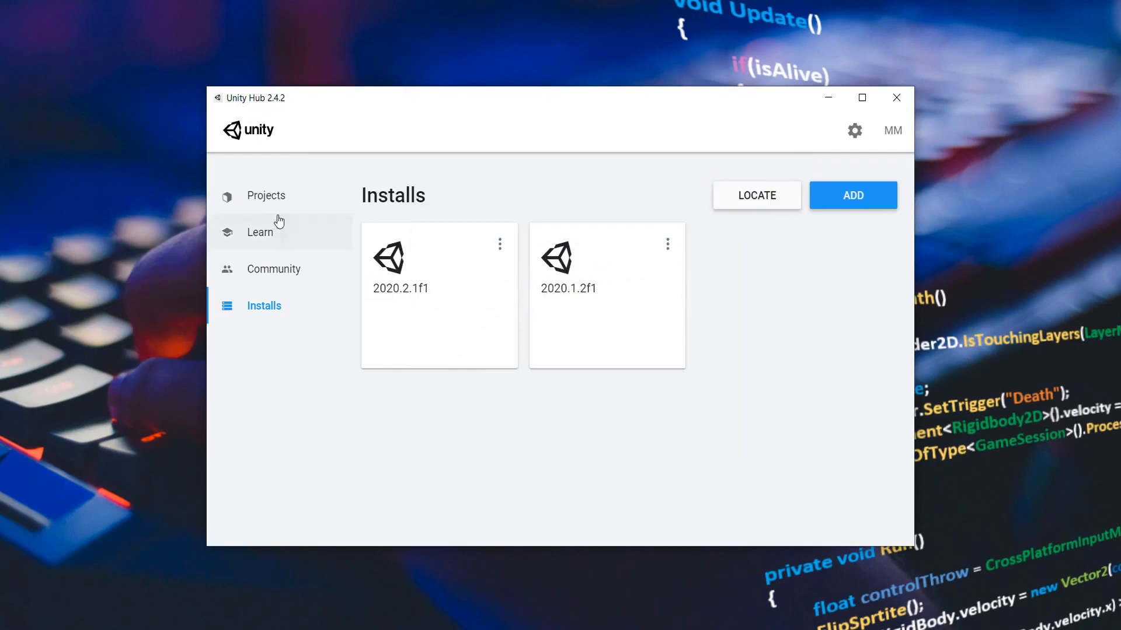
click(278, 197)
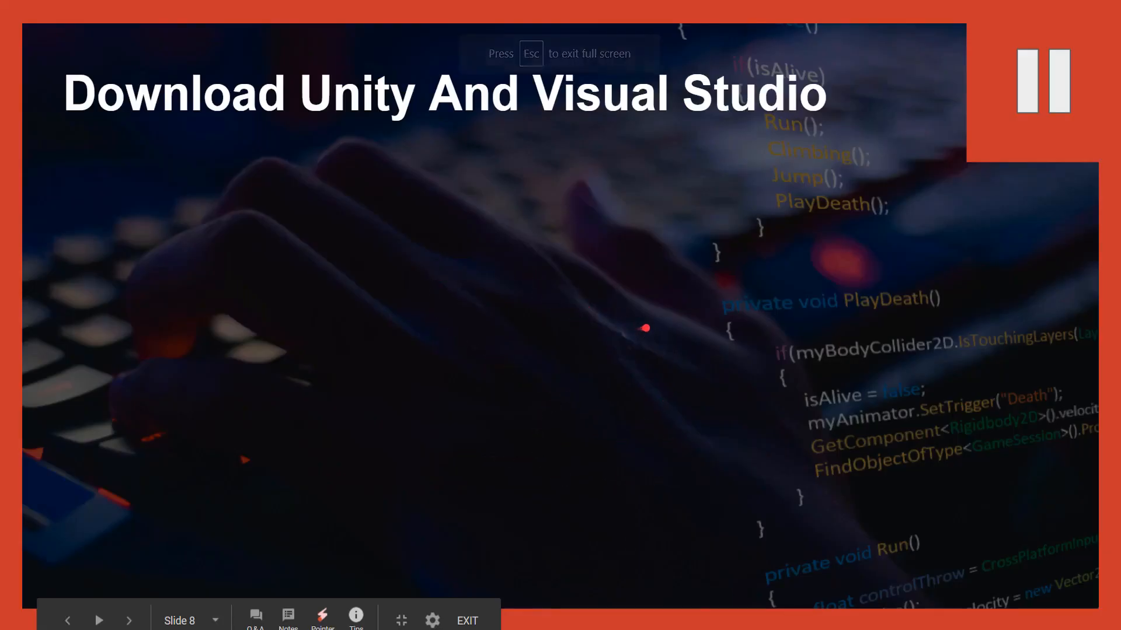
click(809, 285)
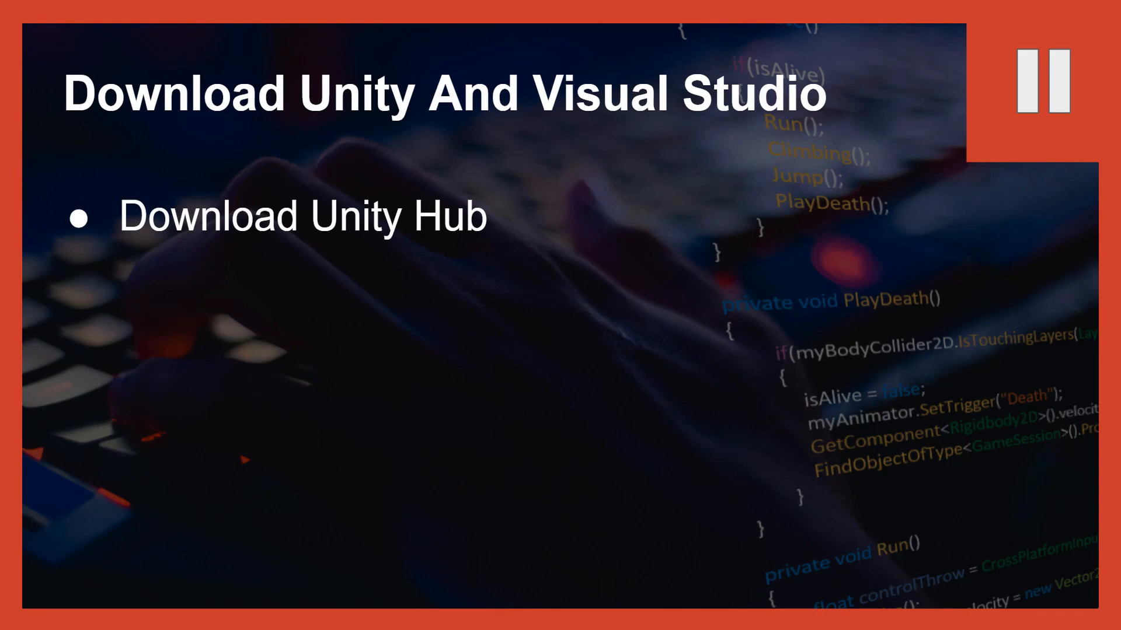
key(Right)
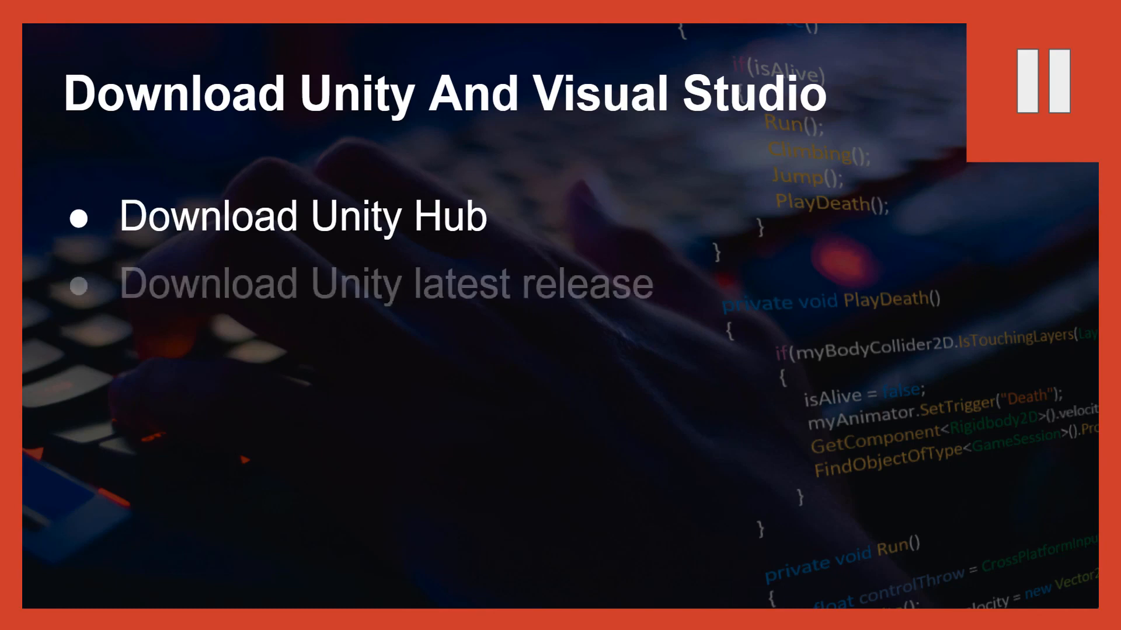